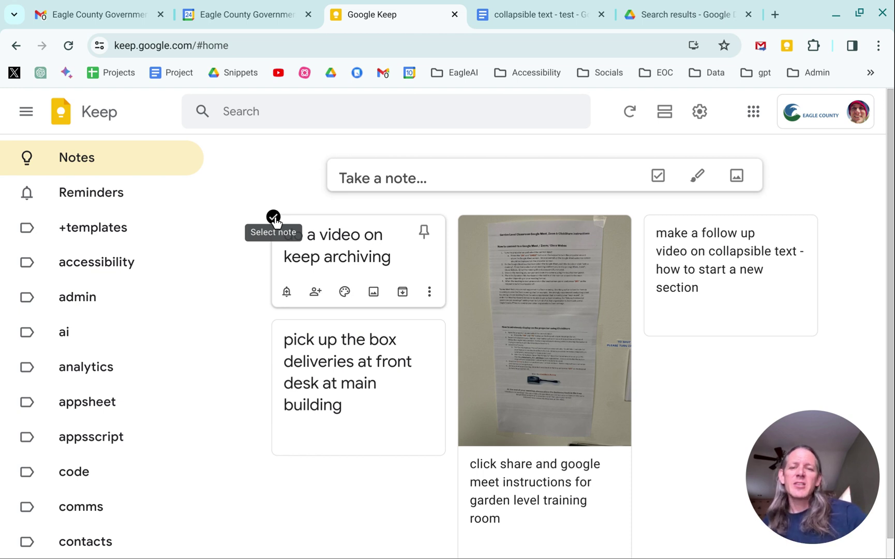
- Apply the demo label to both the keep-archiving note and the collapsible-text follow-up note
left_click(274, 217)
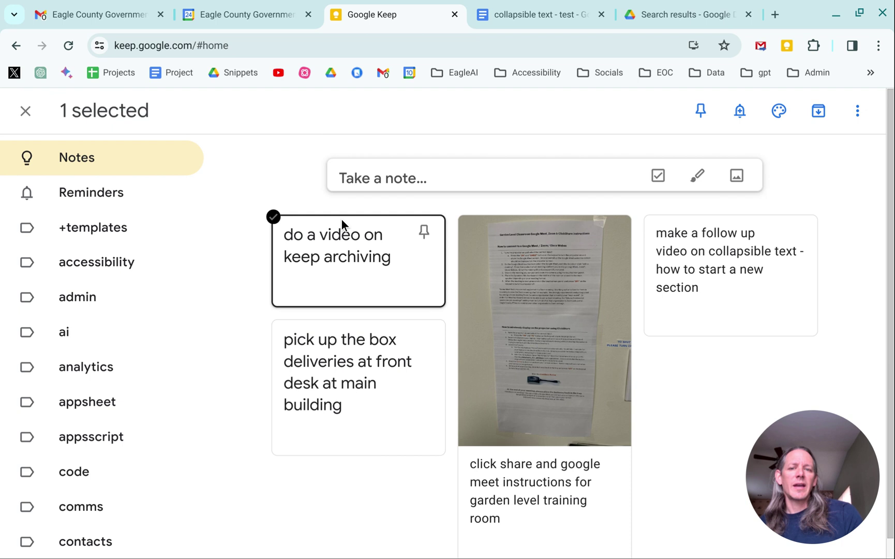
left_click(645, 217)
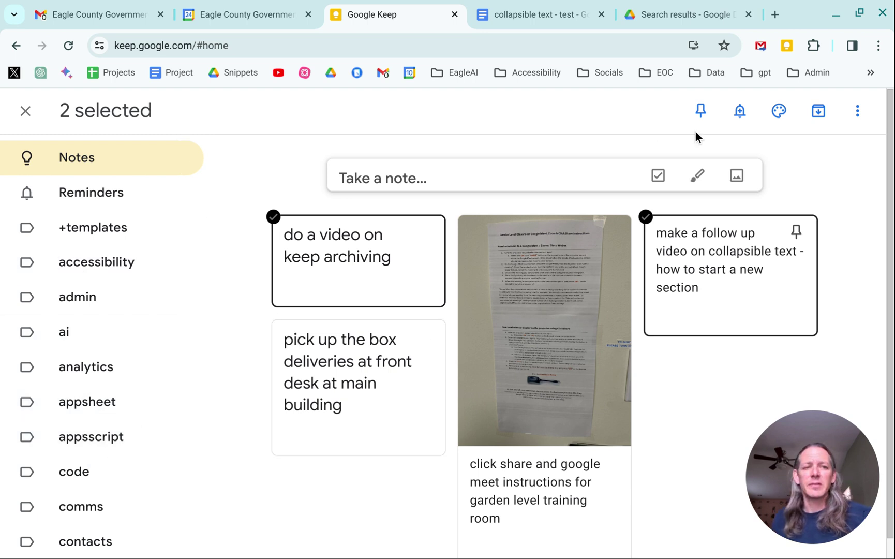
left_click(858, 112)
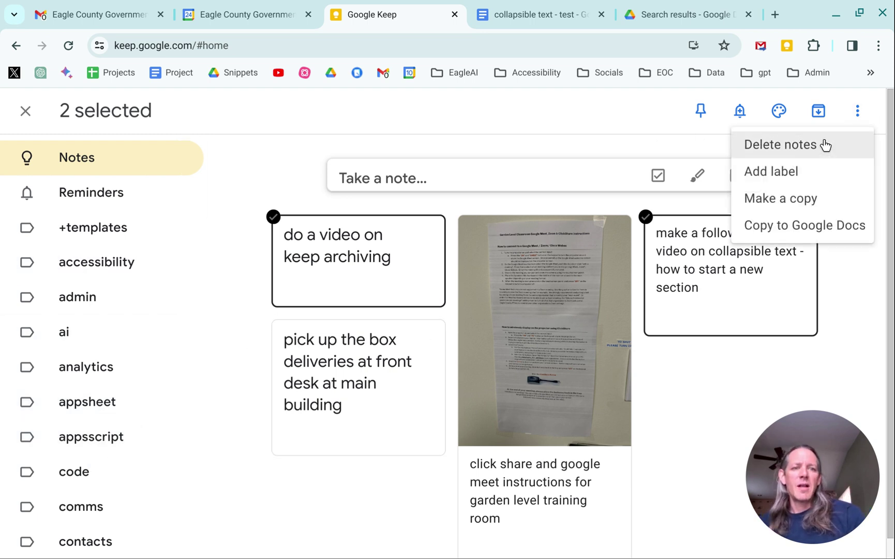
left_click(800, 176)
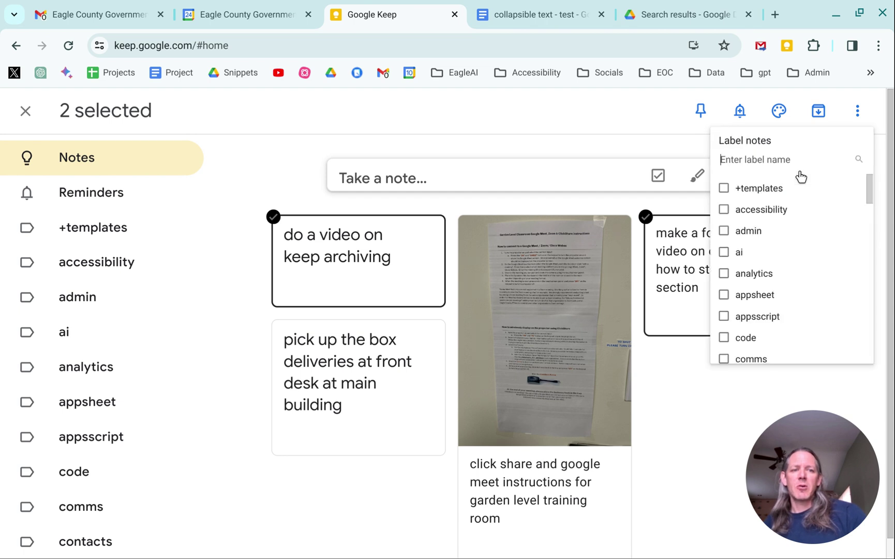
scroll(748, 277, "down", 3)
scroll(748, 280, "down", 2)
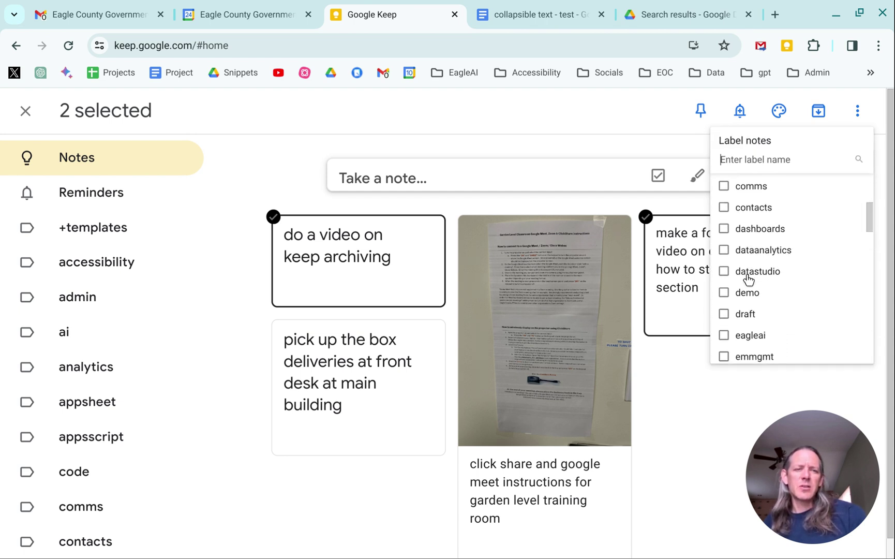
left_click(724, 260)
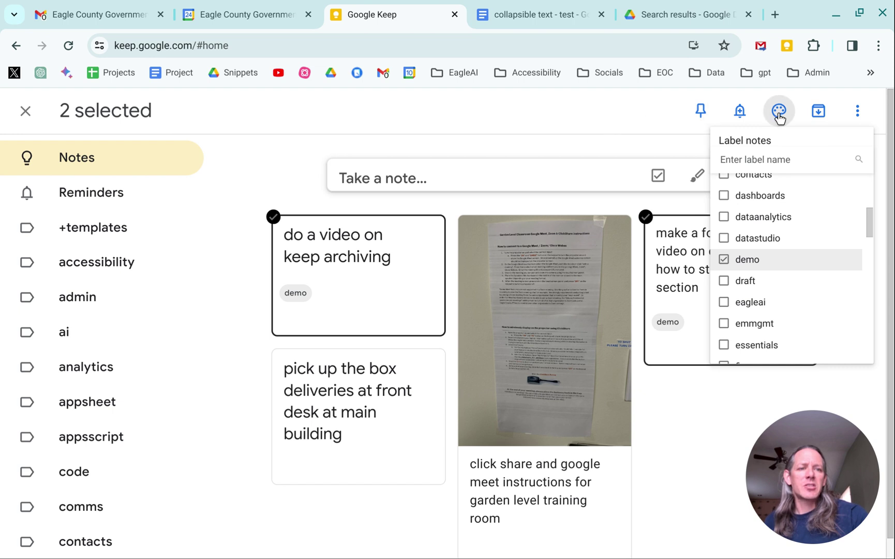
- Colour both selected video-idea notes peach
left_click(779, 114)
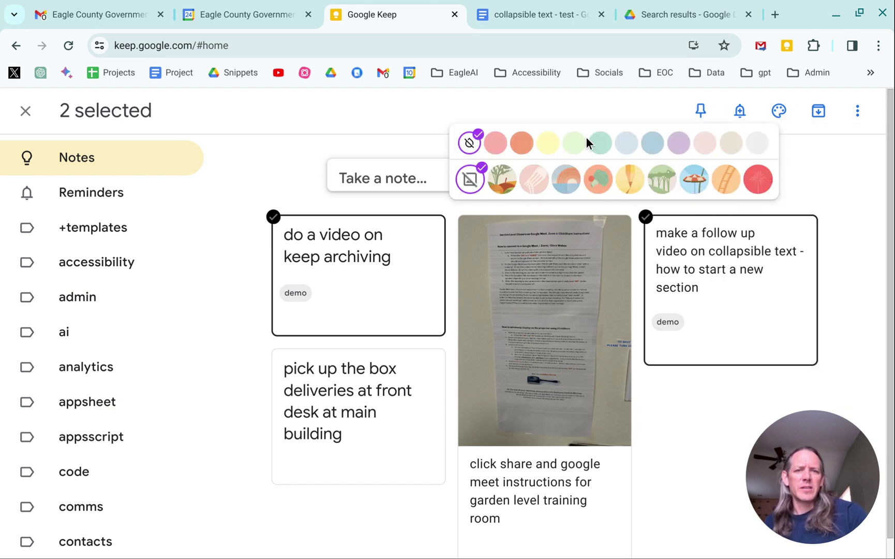
left_click(520, 144)
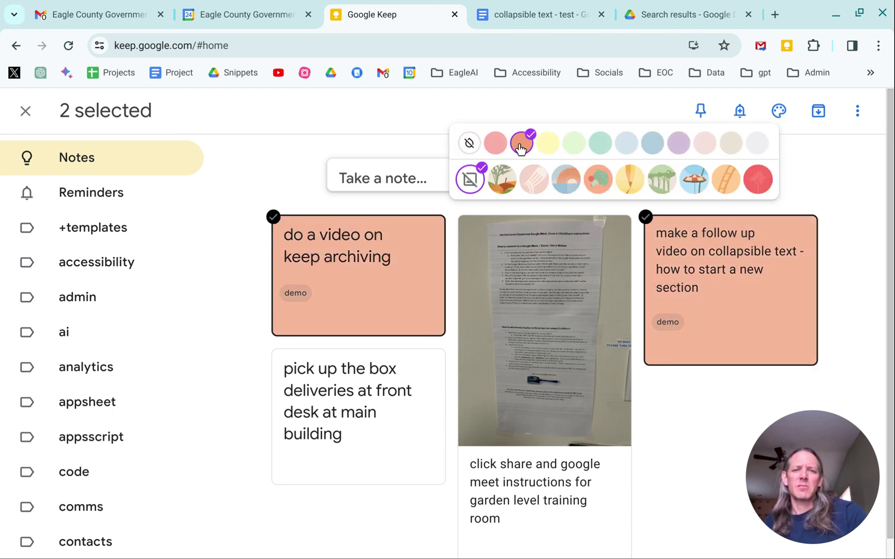
left_click(252, 172)
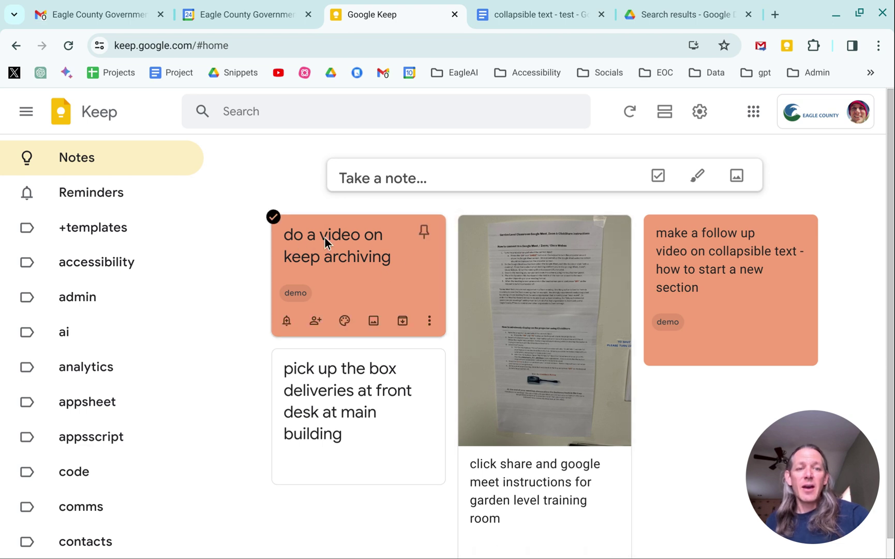
- Set reminders for Tomorrow 9:00 AM on both video-idea notes
left_click(274, 219)
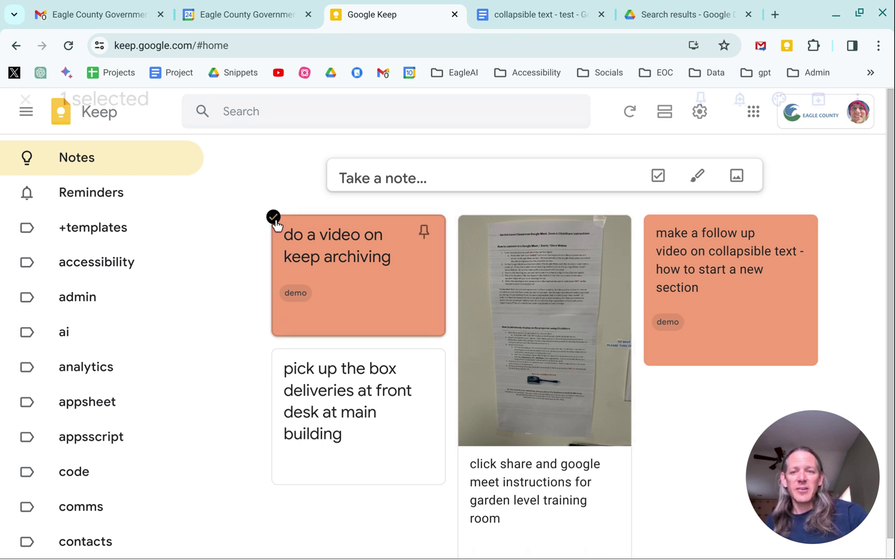
left_click(646, 217)
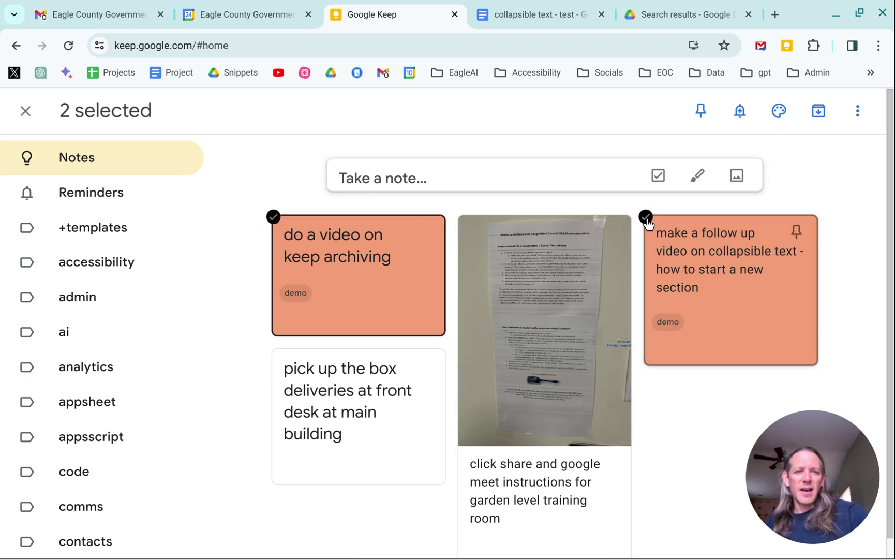
left_click(743, 119)
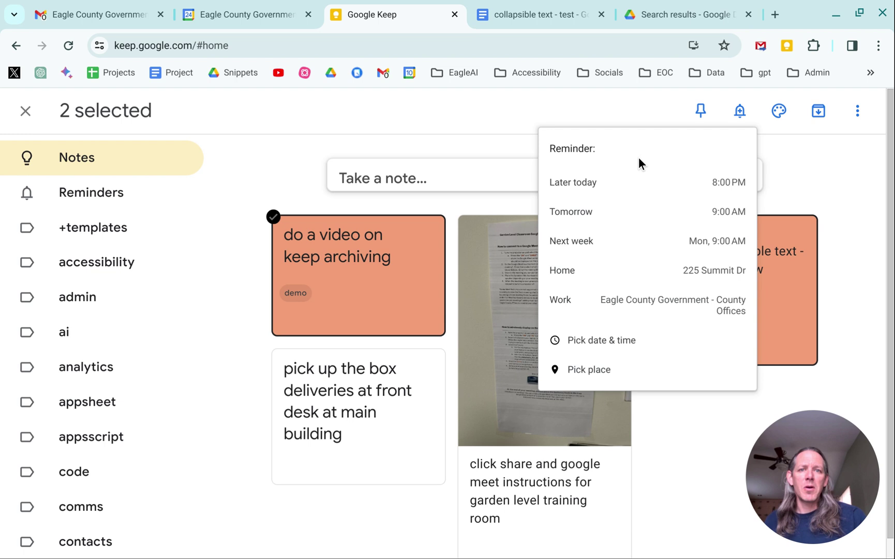
left_click(602, 214)
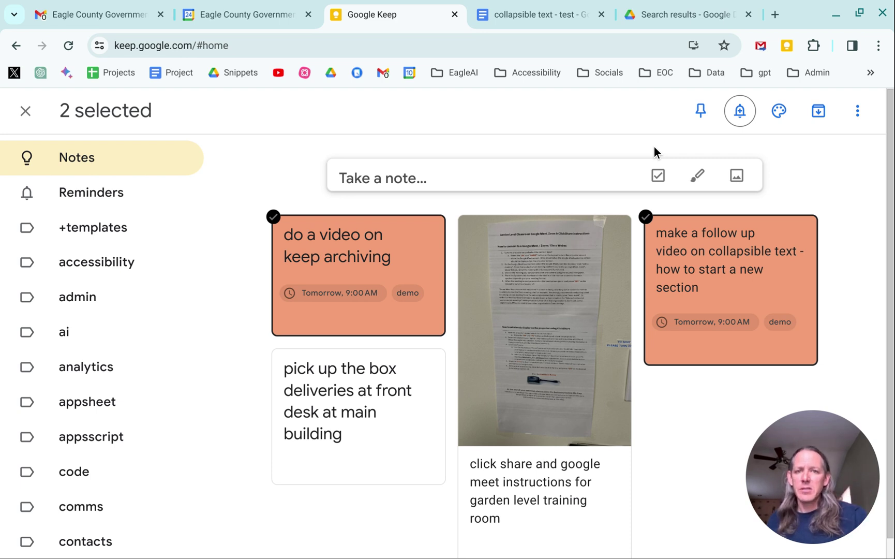
- Archive the two selected peach video-idea notes
left_click(818, 111)
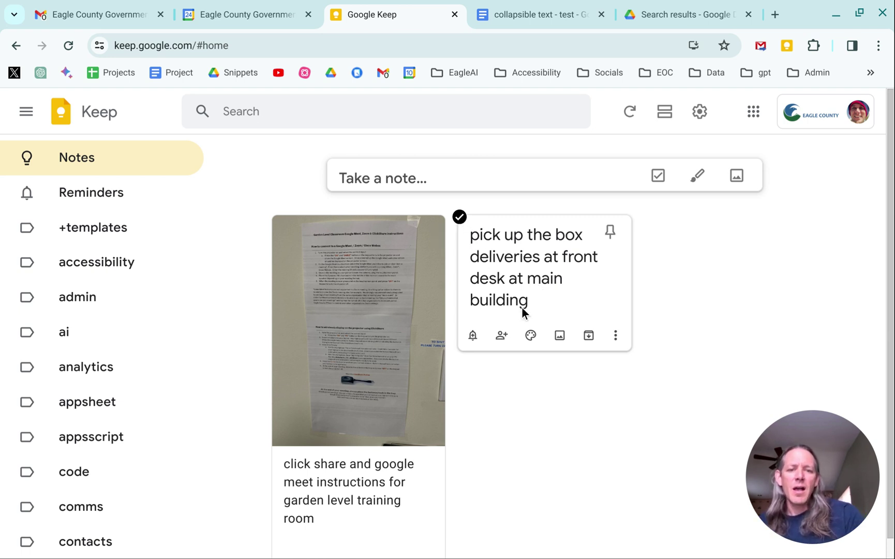
- Make the box-deliveries note peach, label it demo, and add a Work location reminder
left_click(530, 336)
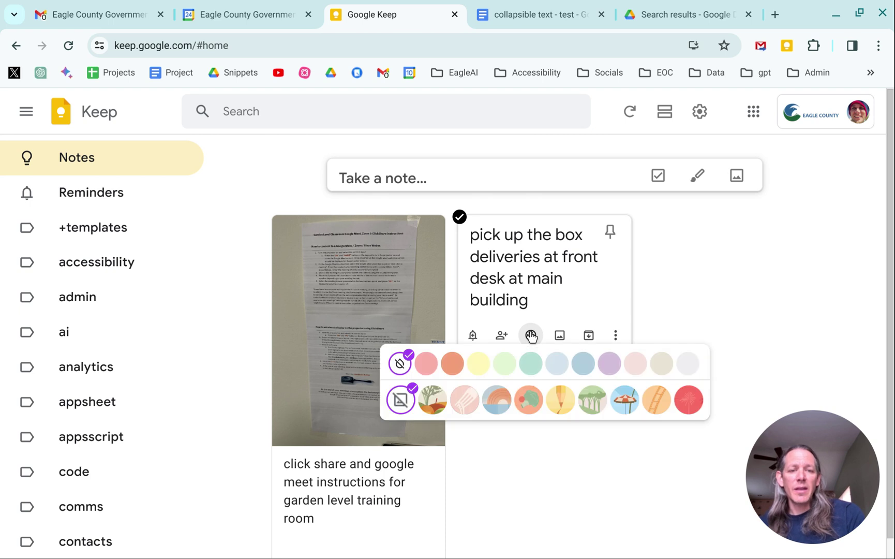
left_click(452, 363)
left_click(614, 335)
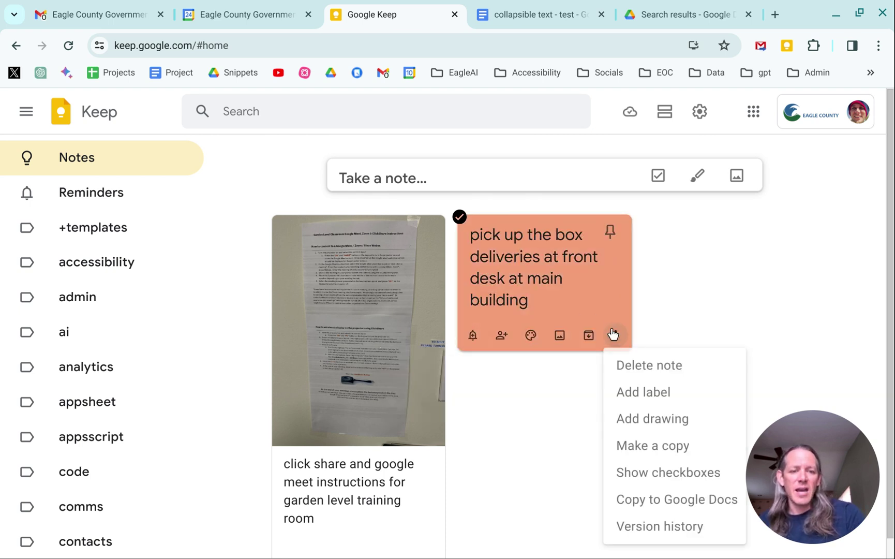
left_click(632, 391)
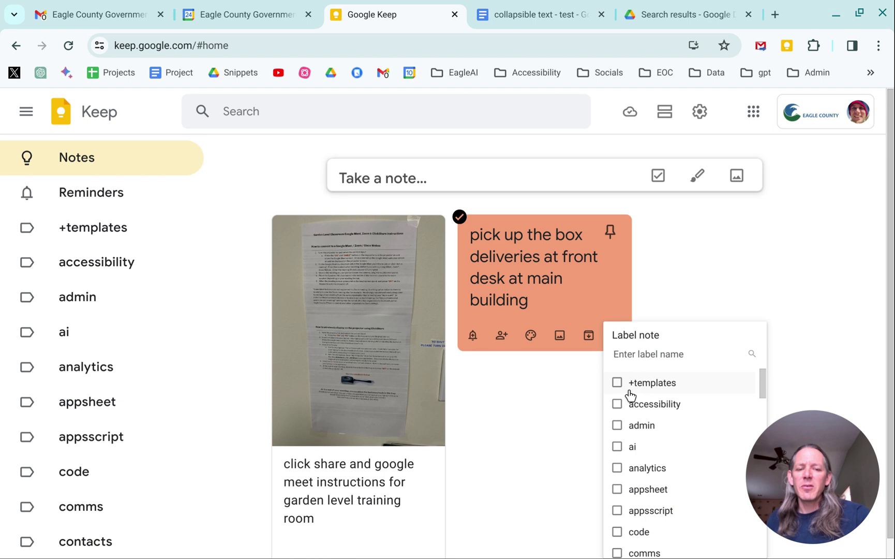
scroll(639, 492, "down", 4)
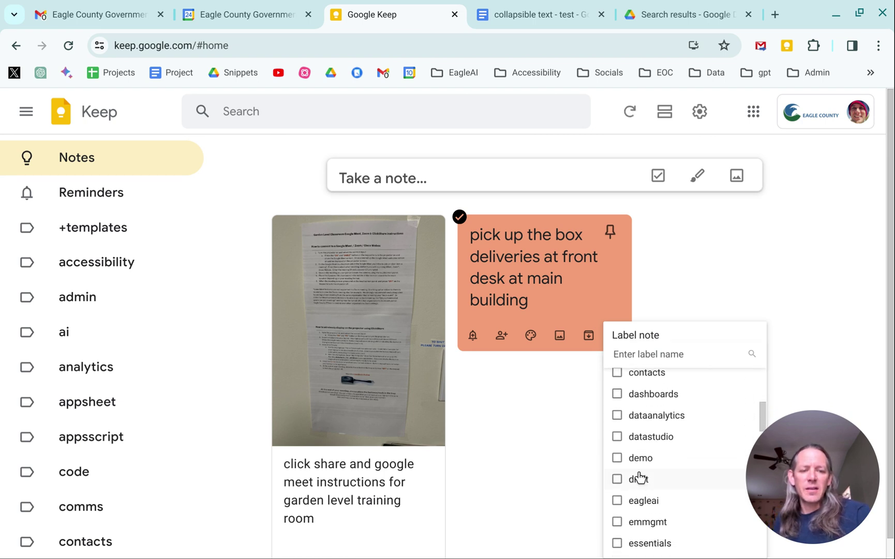
left_click(639, 465)
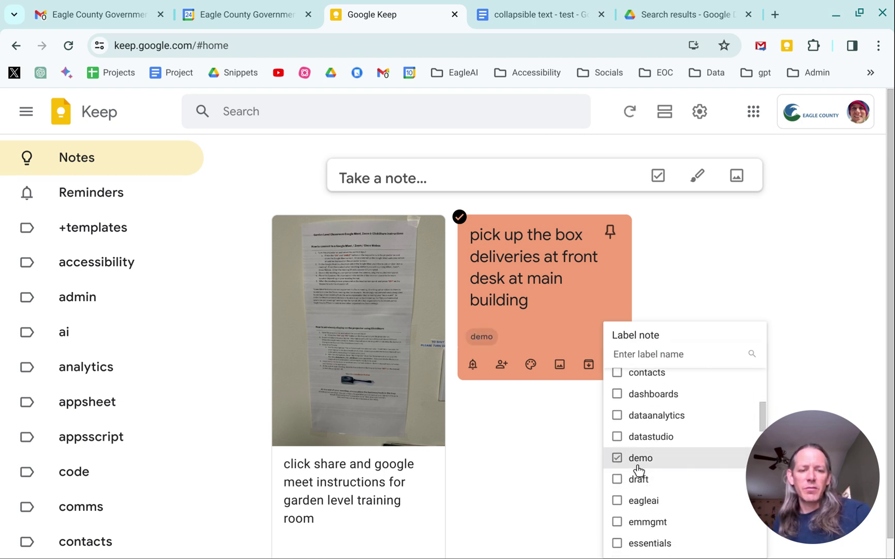
left_click(472, 363)
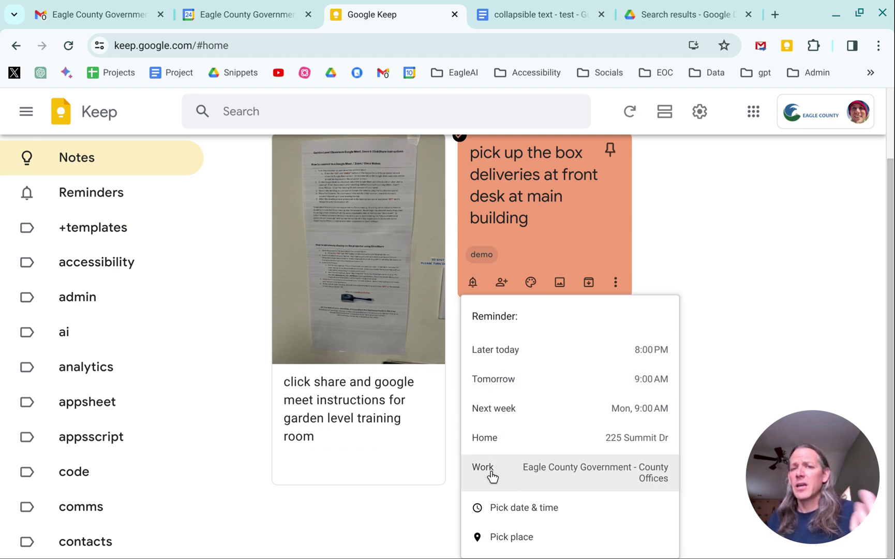
left_click(526, 476)
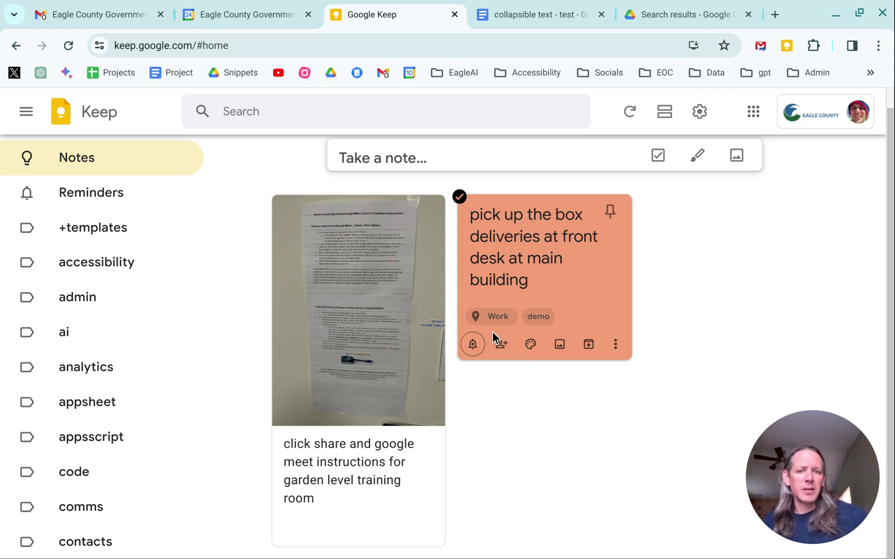
- Archive the box-deliveries note and colour the instructions photo note yellow
left_click(582, 348)
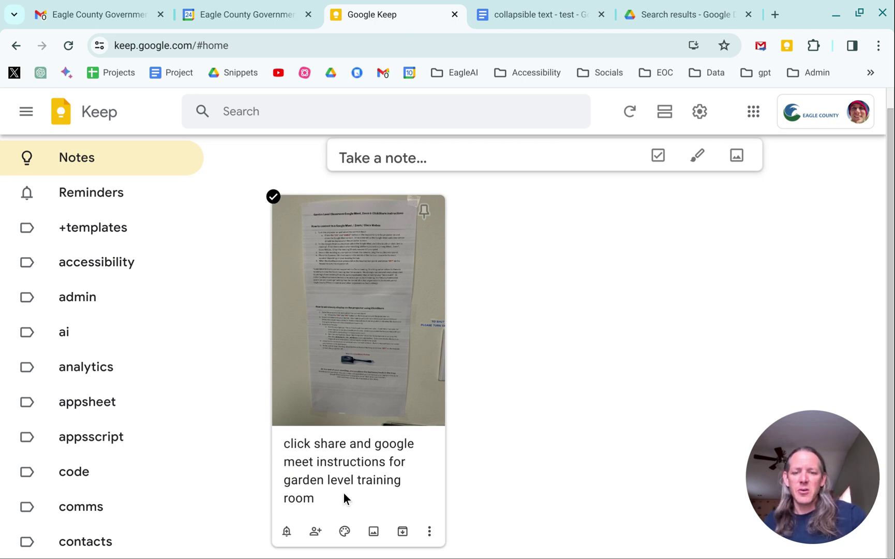
left_click(344, 531)
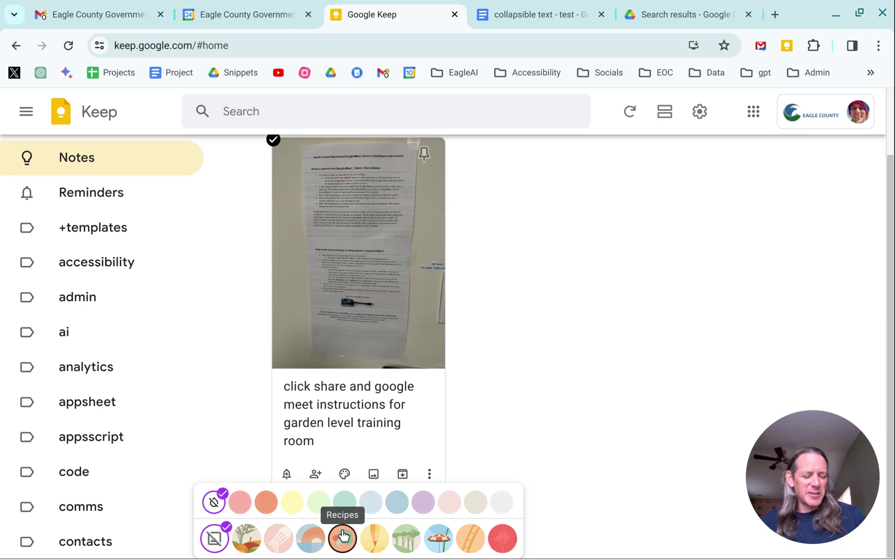
left_click(292, 506)
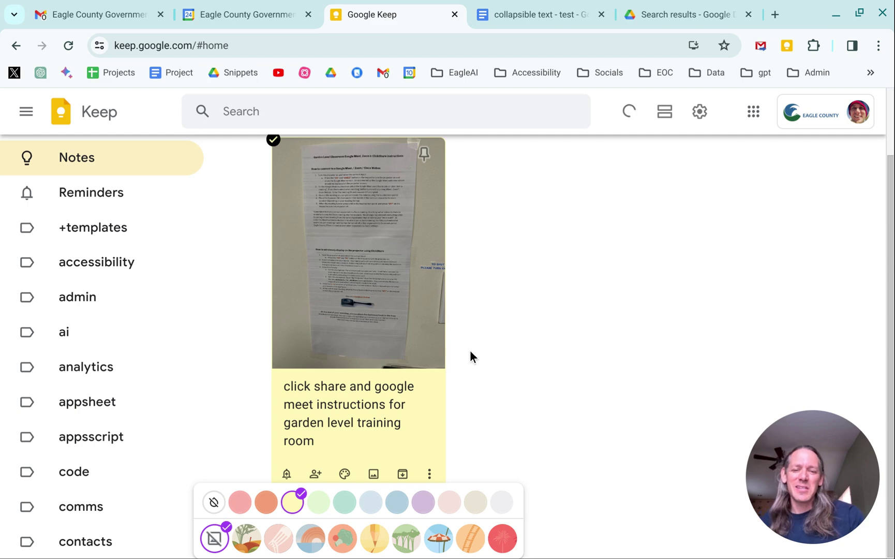
- Add the demo label to the garden-level instructions note and archive it
left_click(418, 352)
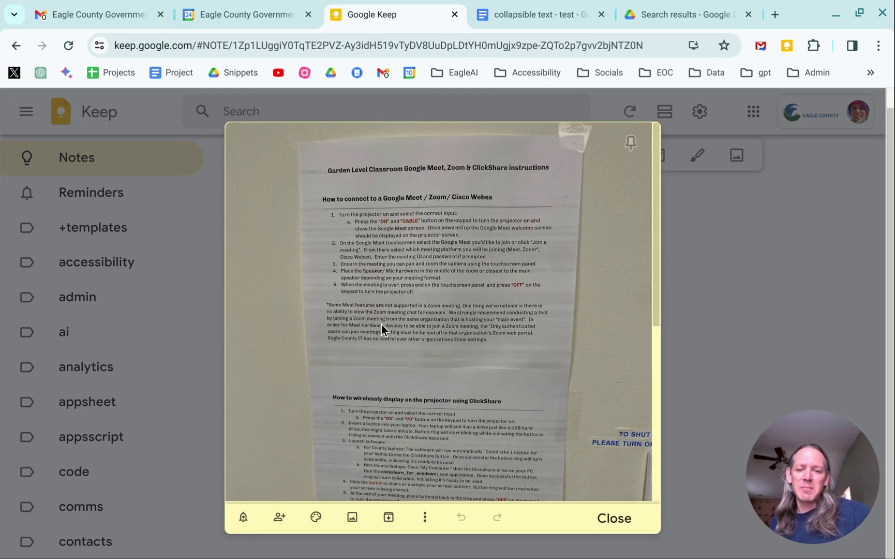
left_click(425, 516)
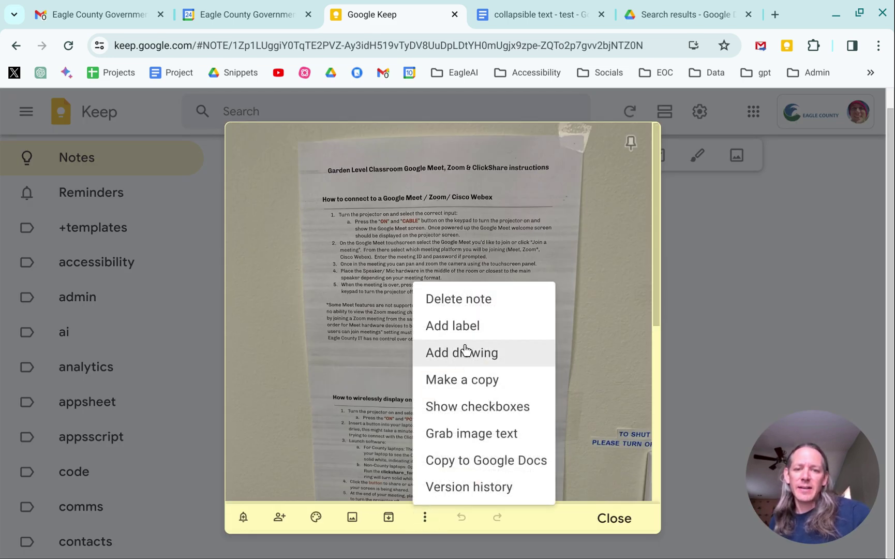
left_click(476, 325)
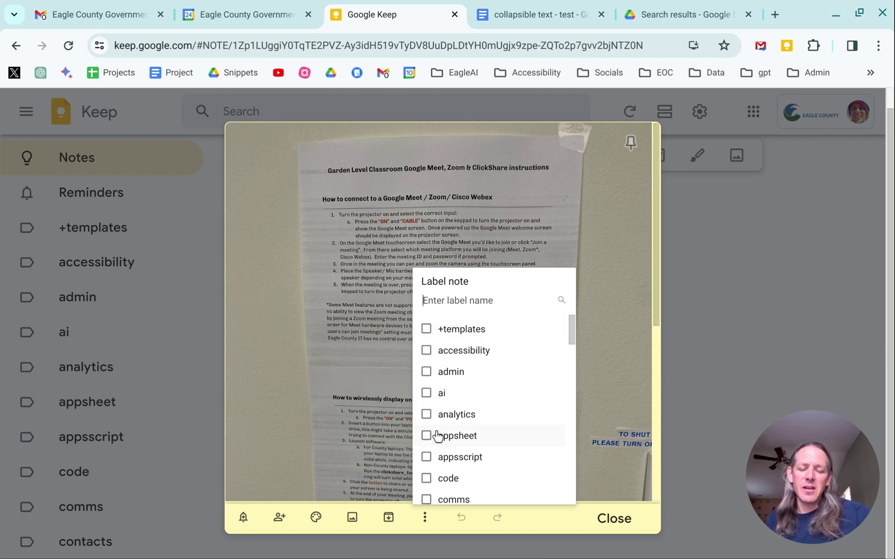
scroll(434, 433, "down", 4)
scroll(436, 432, "down", 1)
left_click(426, 387)
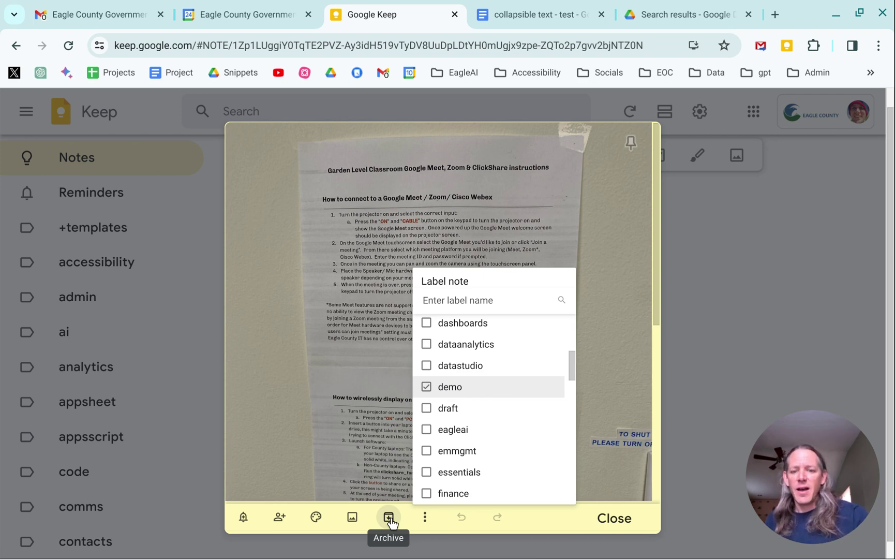
left_click(389, 518)
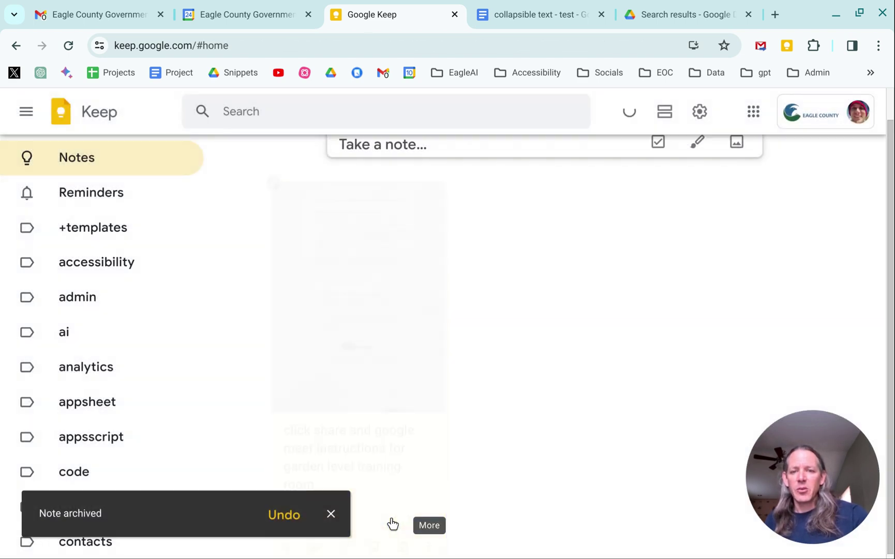
- Open the search page and browse its types, labels, things, people and colours categories
left_click(361, 118)
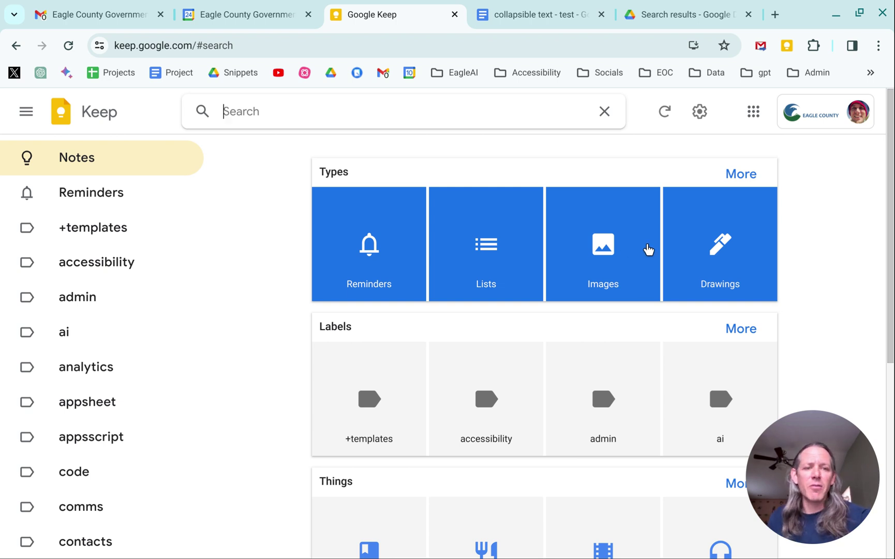
scroll(386, 421, "down", 1)
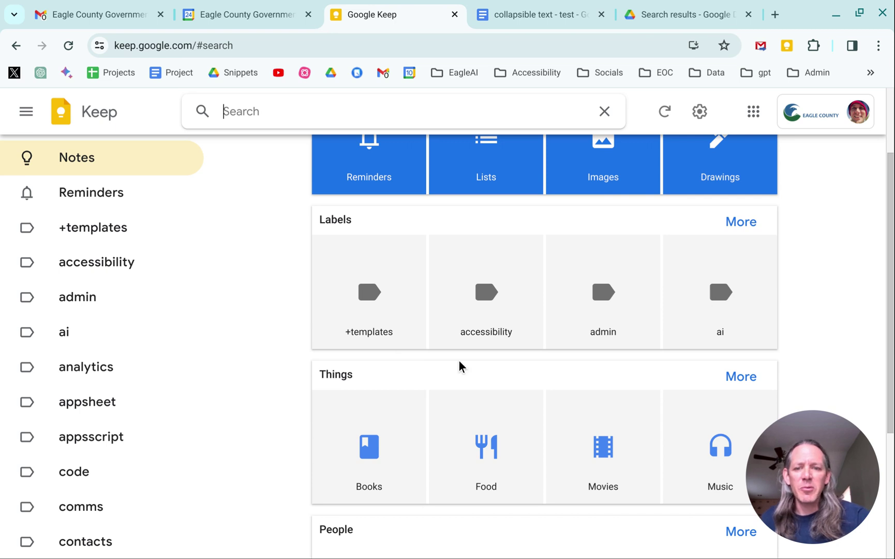
scroll(458, 361, "down", 3)
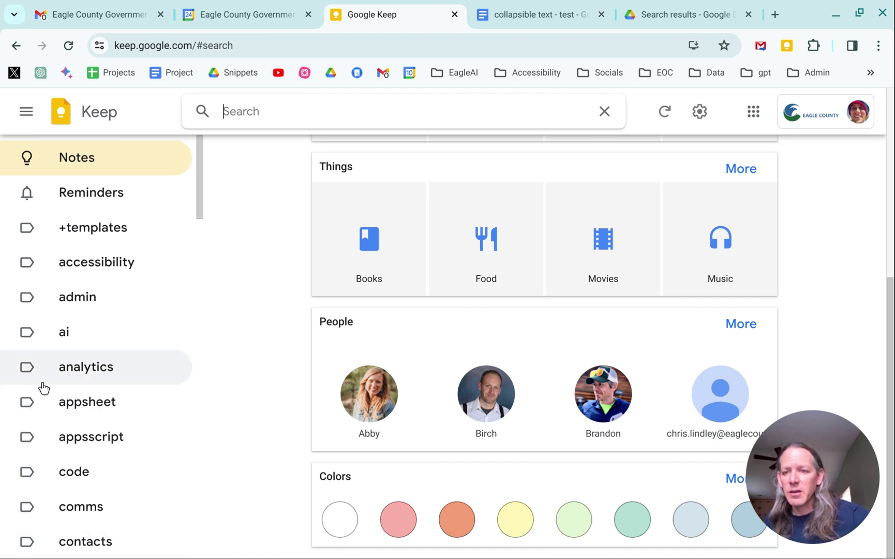
scroll(141, 333, "down", 10)
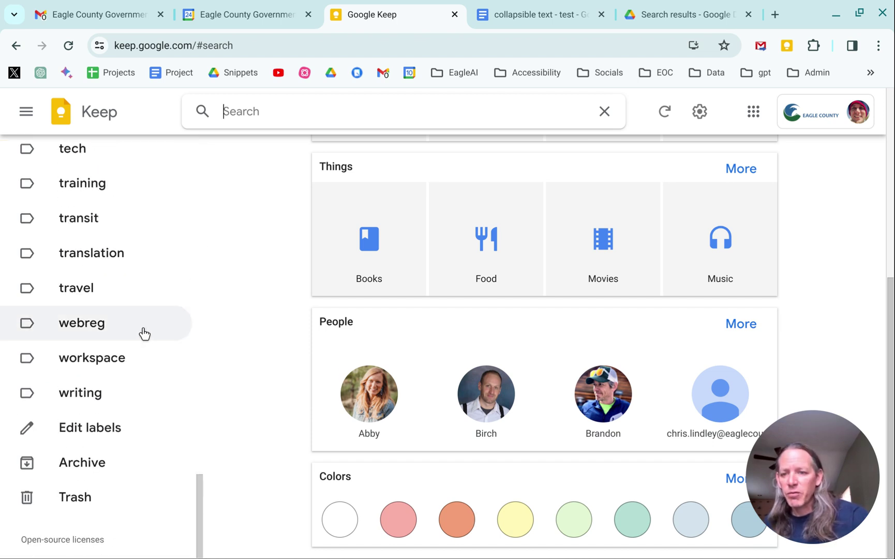
- Review the full list in Edit labels, close it, and return to the empty Notes view
left_click(87, 438)
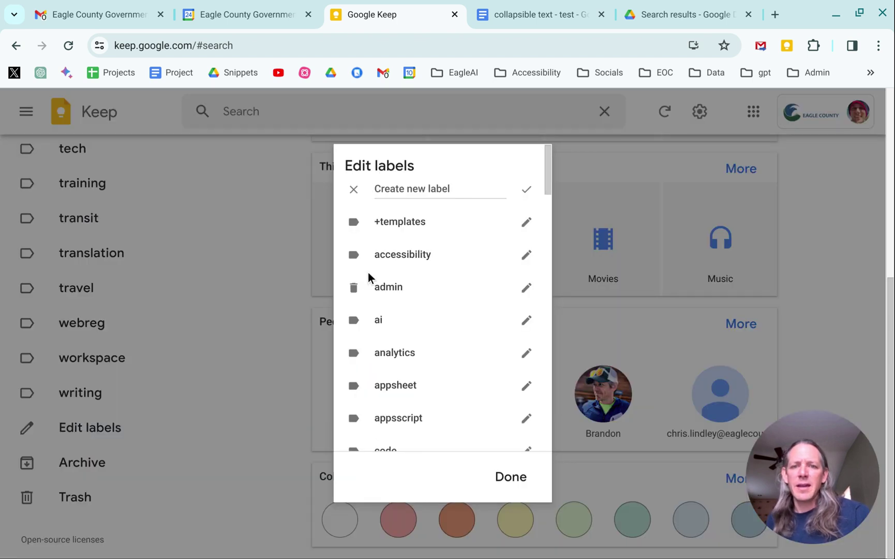
scroll(411, 214, "down", 15)
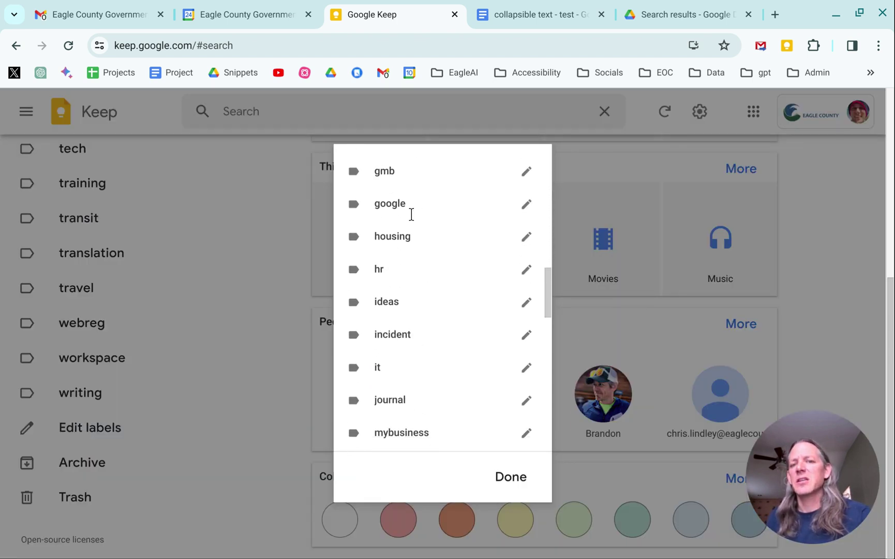
scroll(411, 213, "down", 2)
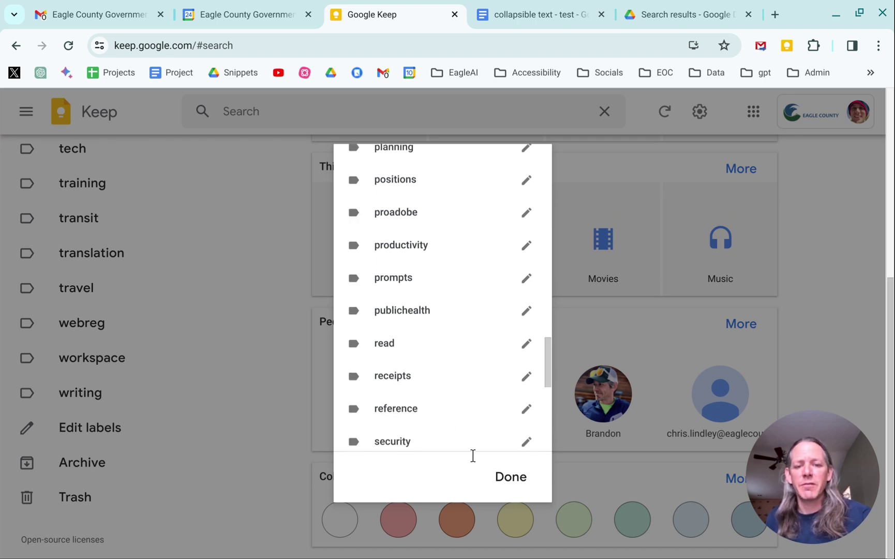
left_click(506, 478)
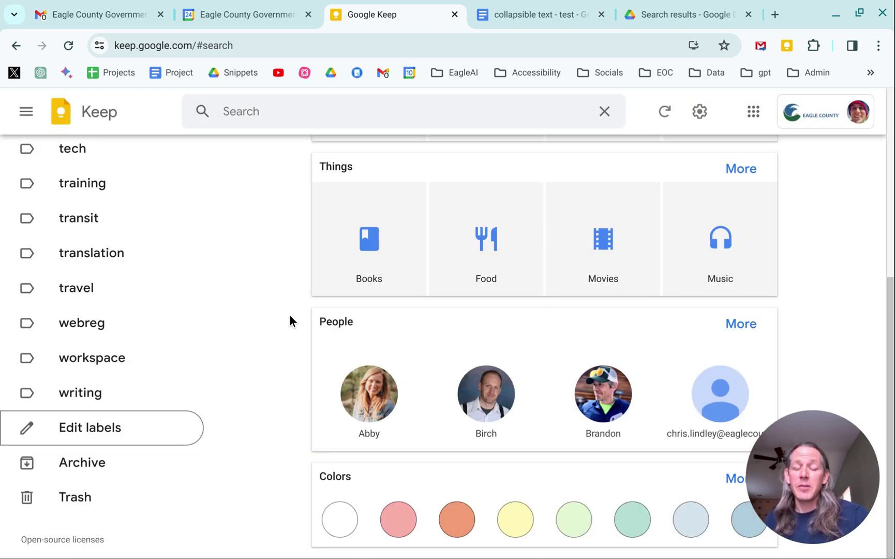
scroll(155, 233, "up", 8)
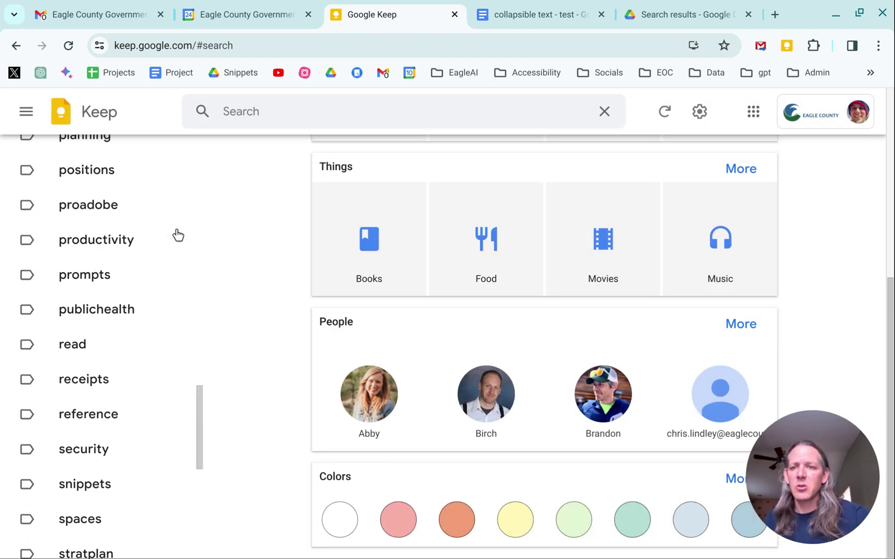
scroll(103, 207, "up", 10)
scroll(88, 206, "up", 8)
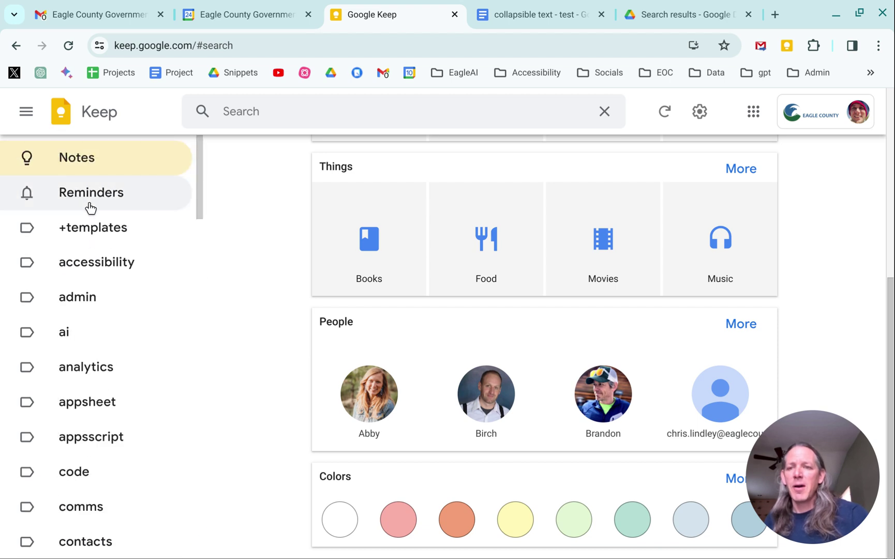
left_click(63, 167)
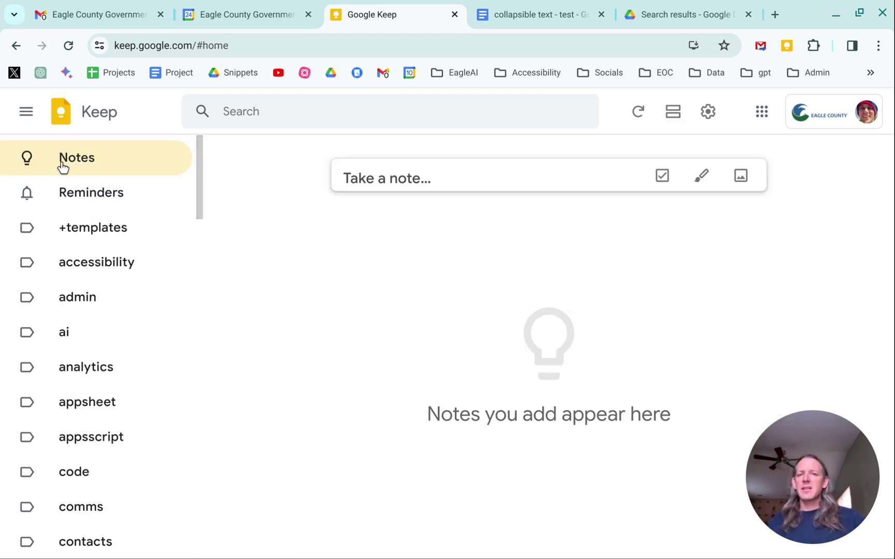